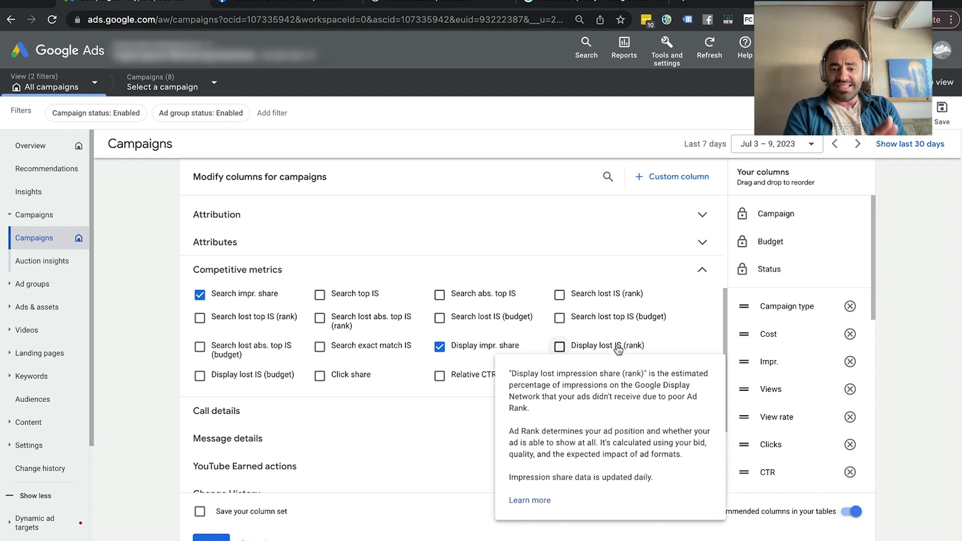
mouse_move(529, 408)
left_mouse_down()
mouse_move(521, 403)
mouse_move(560, 395)
left_mouse_up()
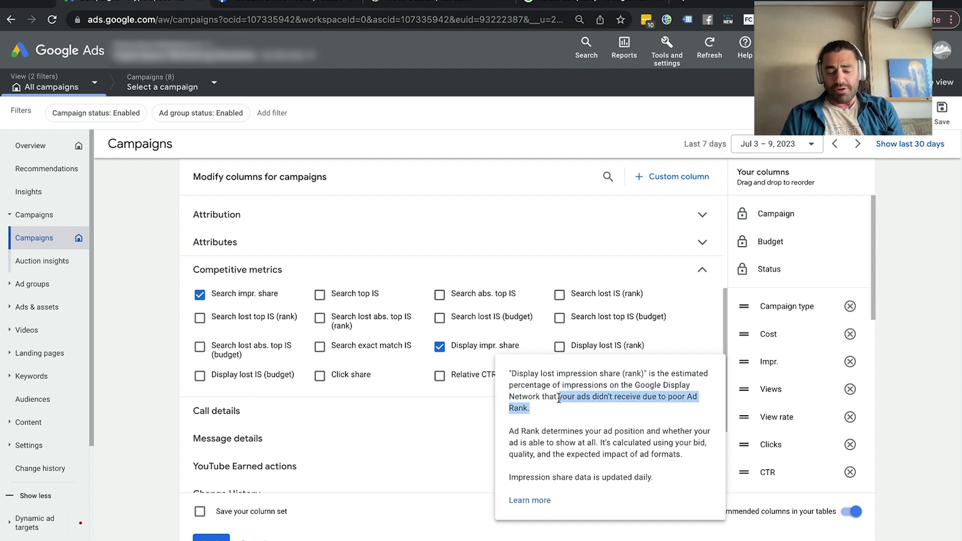
left_click(570, 429)
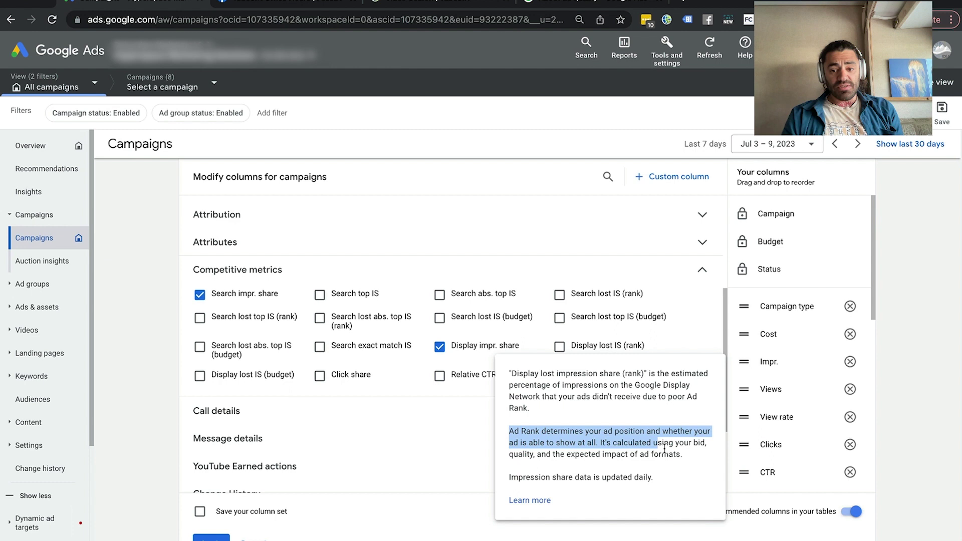
left_click_drag(509, 432, 691, 464)
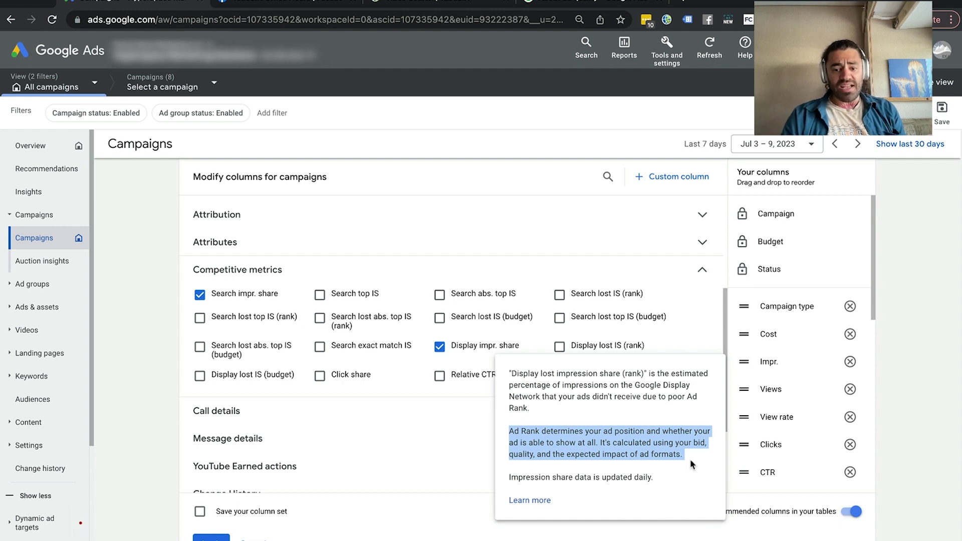
left_click(626, 413)
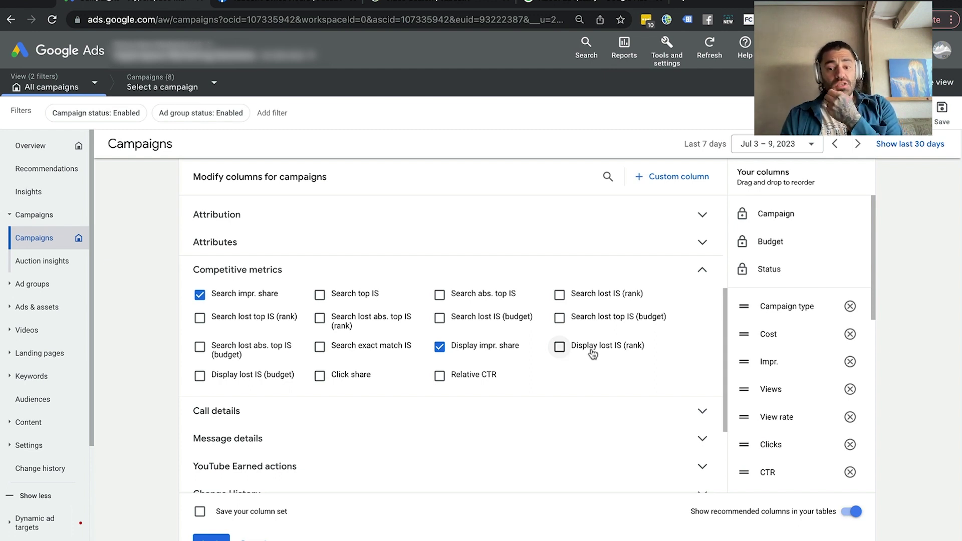
Tick Display lost IS (rank) and Display lost IS (budget) under Competitive metrics.
left_click(559, 346)
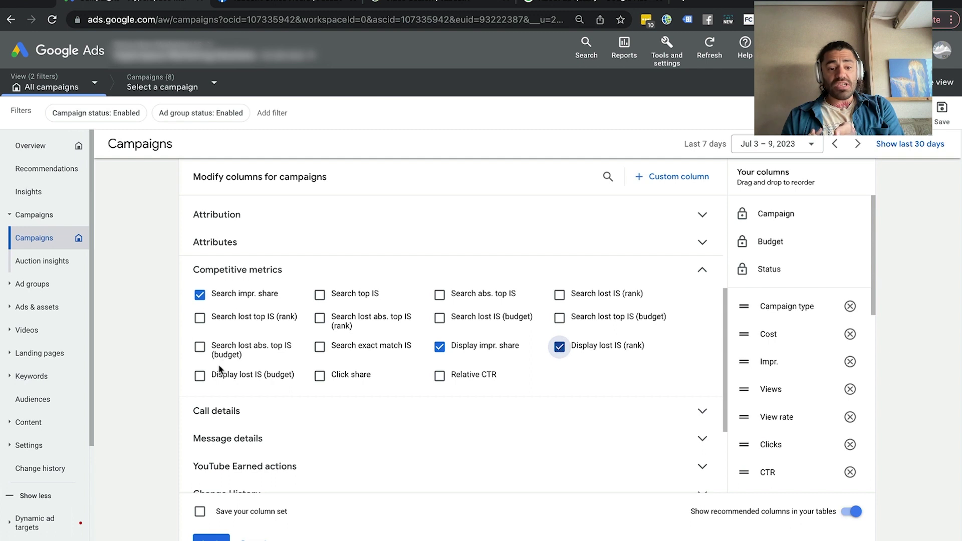
left_click(200, 375)
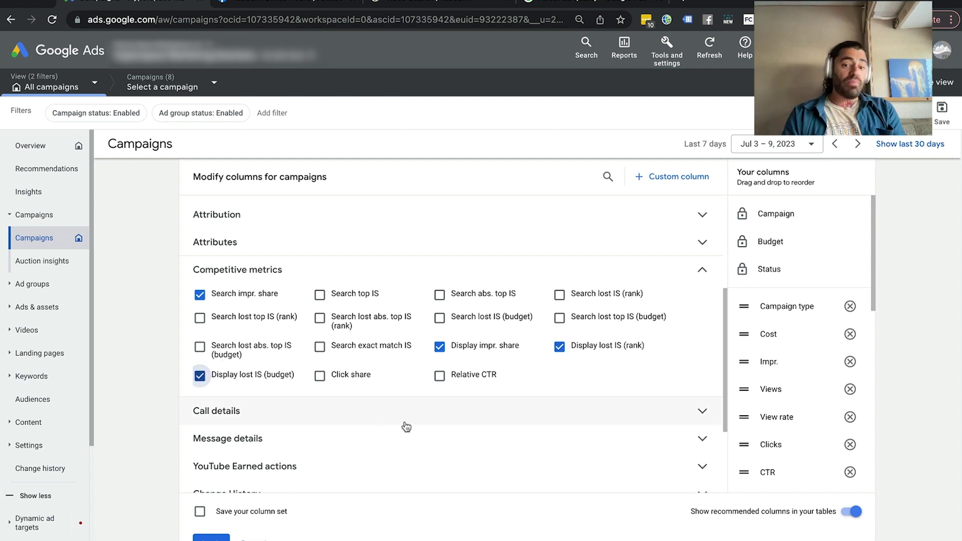